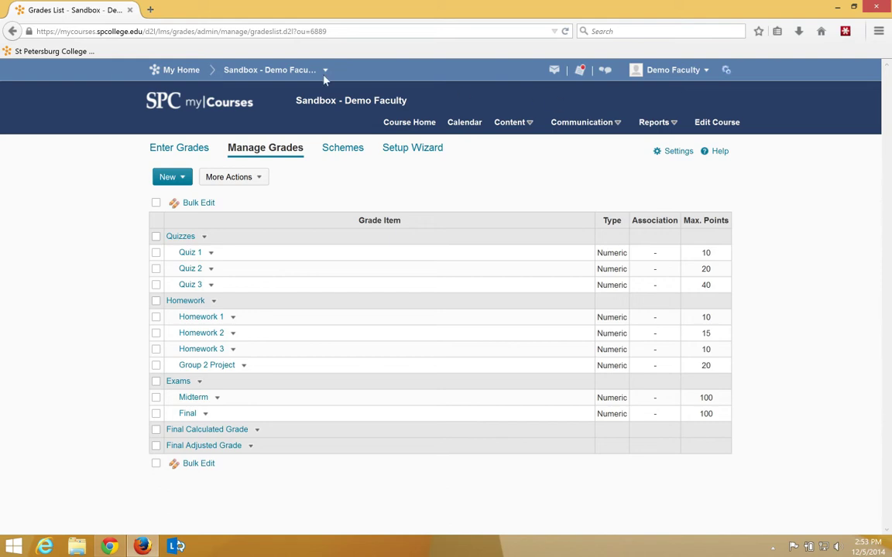
# Set the managing view's decimal places to 0 in the grade settings' Org Unit Display Options, save, and open Enter Grades
pyautogui.click(686, 151)
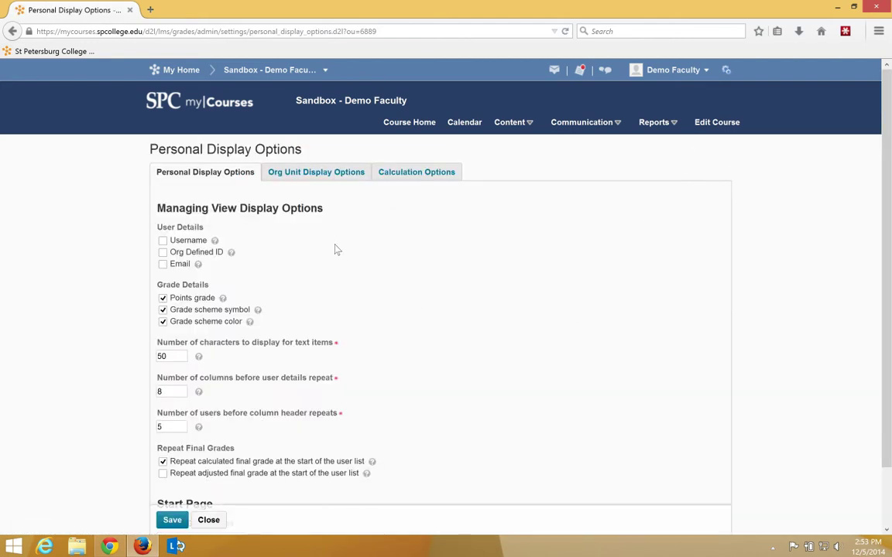
pyautogui.click(319, 173)
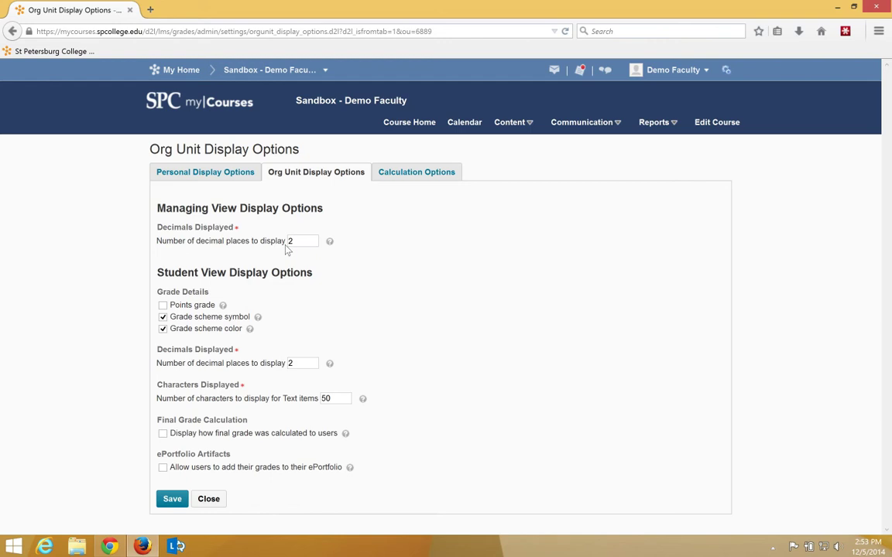
pyautogui.moveTo(293, 241); pyautogui.dragTo(286, 241)
pyautogui.write('0')
pyautogui.click(184, 499)
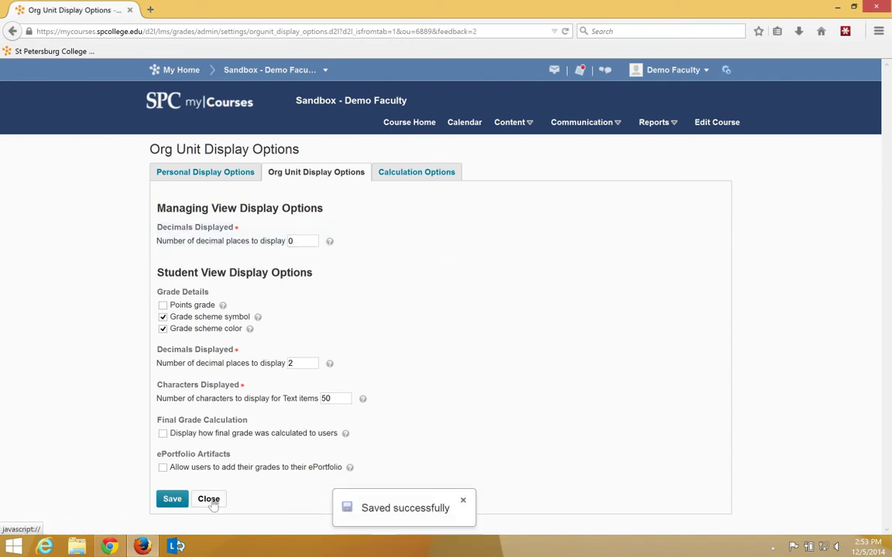
pyautogui.click(215, 500)
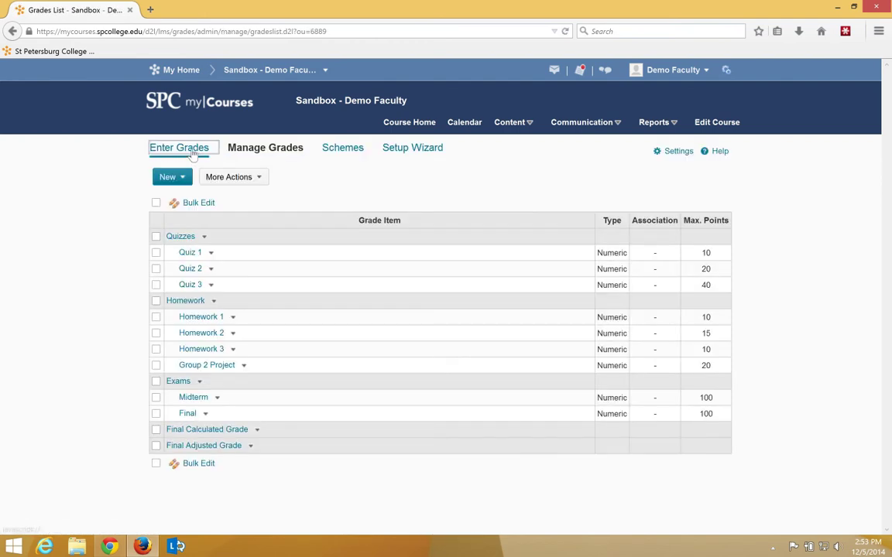
pyautogui.click(179, 147)
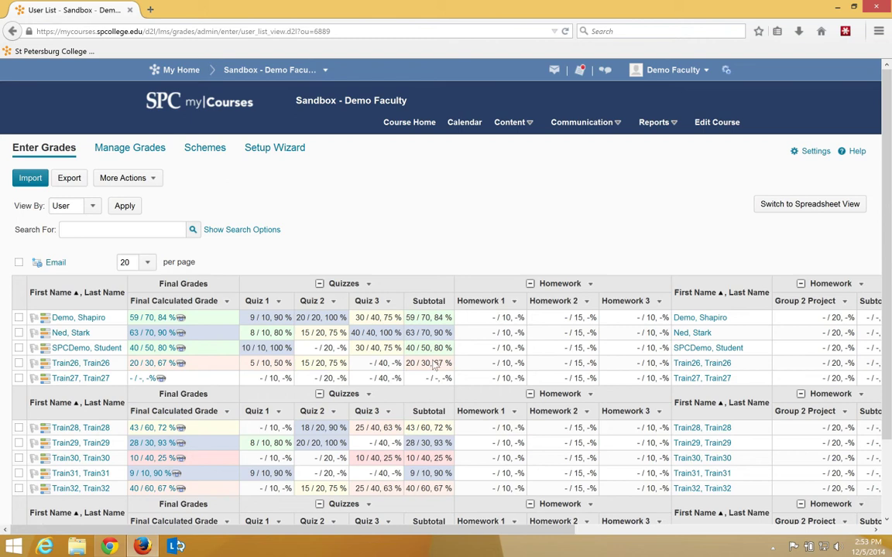
# Enable Points grade for the student view in the grade settings' Org Unit Display Options and save
pyautogui.click(817, 152)
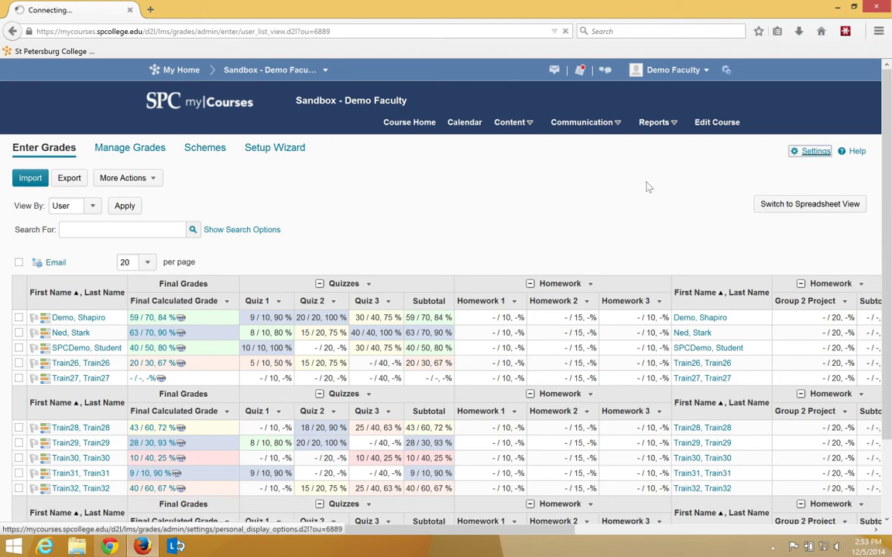
pyautogui.click(300, 171)
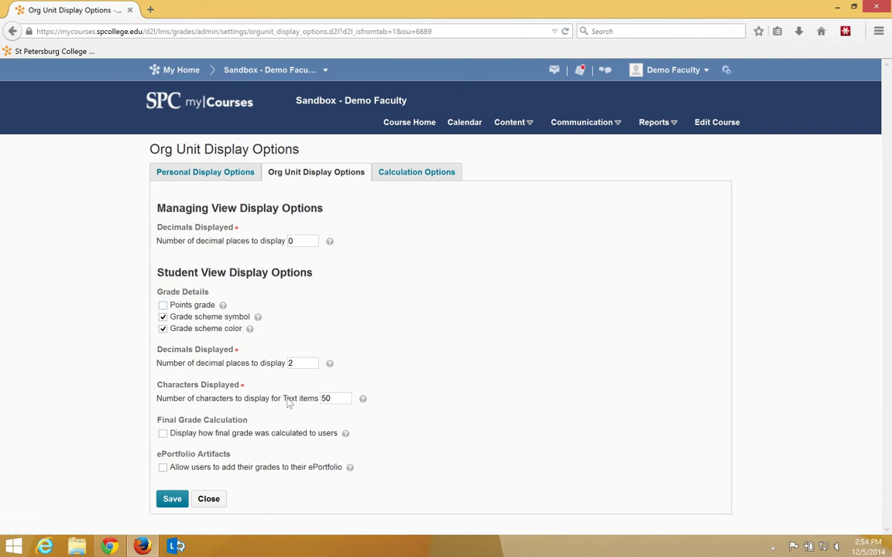
pyautogui.click(110, 548)
pyautogui.click(162, 305)
pyautogui.click(174, 499)
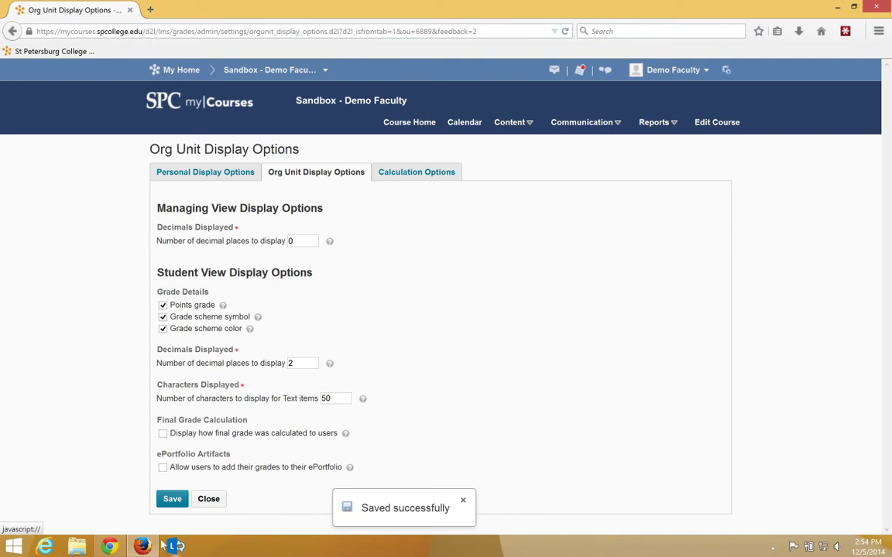
# Switch to Chrome and reload the student's Grades page to check how points are displayed
pyautogui.click(109, 547)
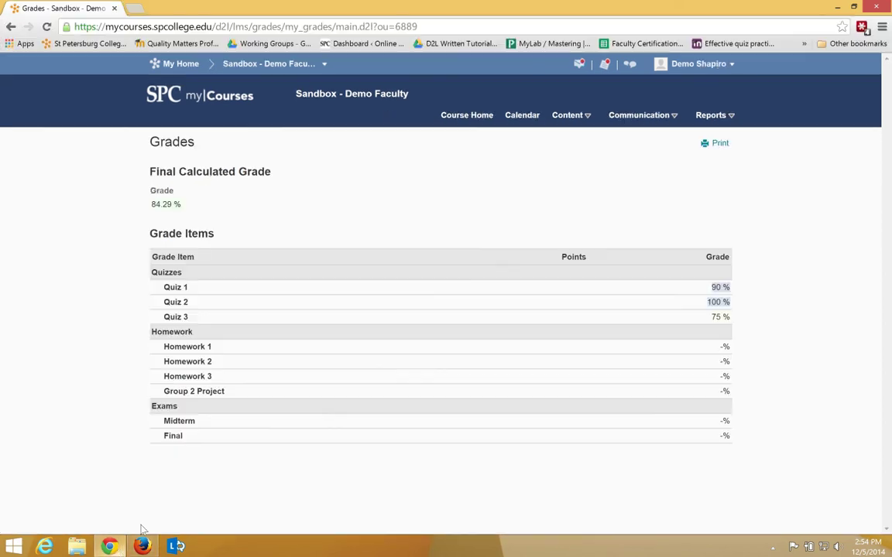
pyautogui.rightClick(479, 201)
pyautogui.click(504, 235)
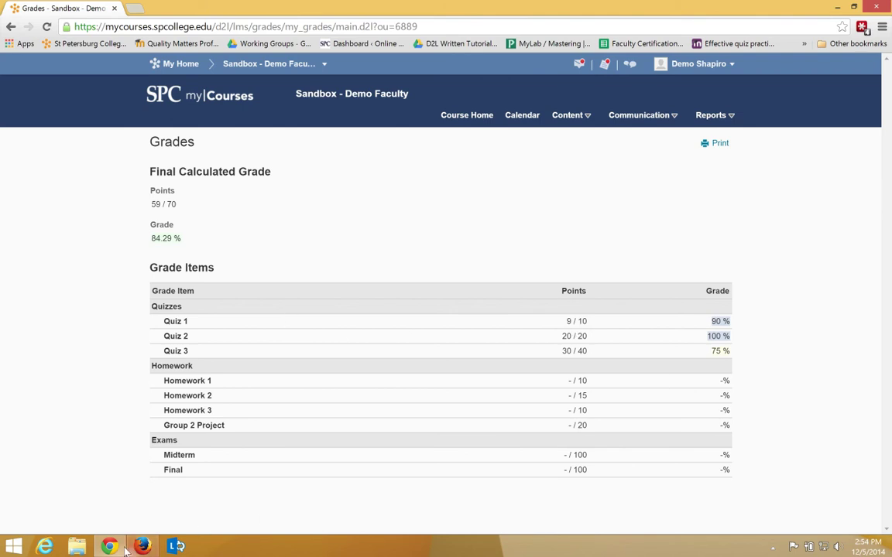
# Switch back to Firefox, disable Grade scheme symbol and Grade scheme color for the student view, and save
pyautogui.moveTo(142, 546)
pyautogui.click(119, 464)
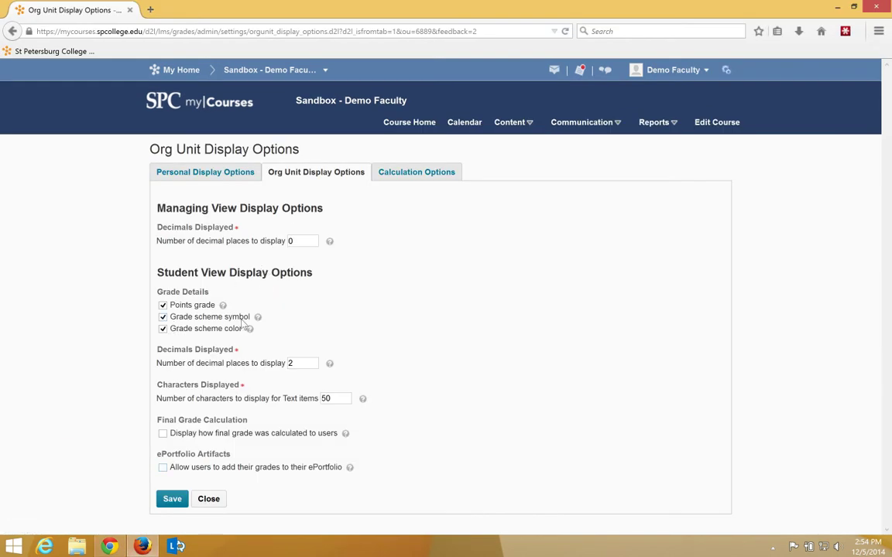
pyautogui.click(163, 328)
pyautogui.click(163, 317)
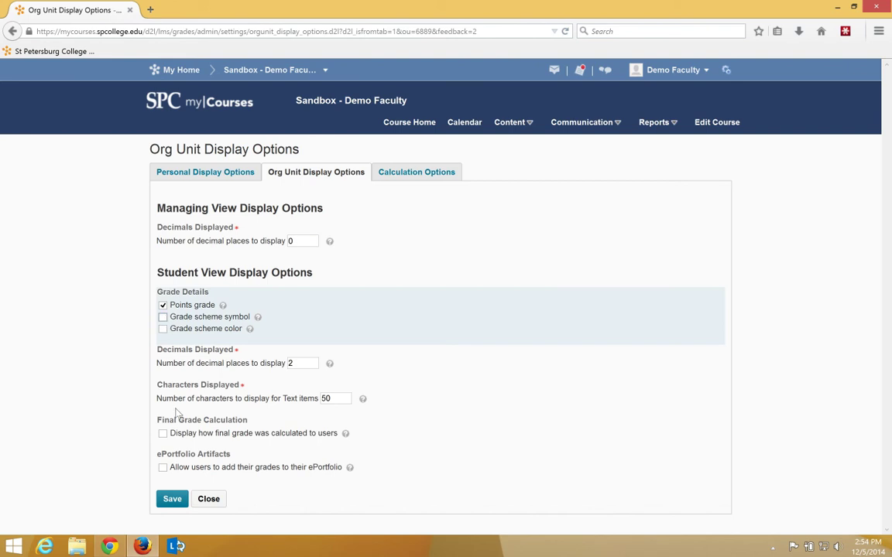
pyautogui.click(172, 501)
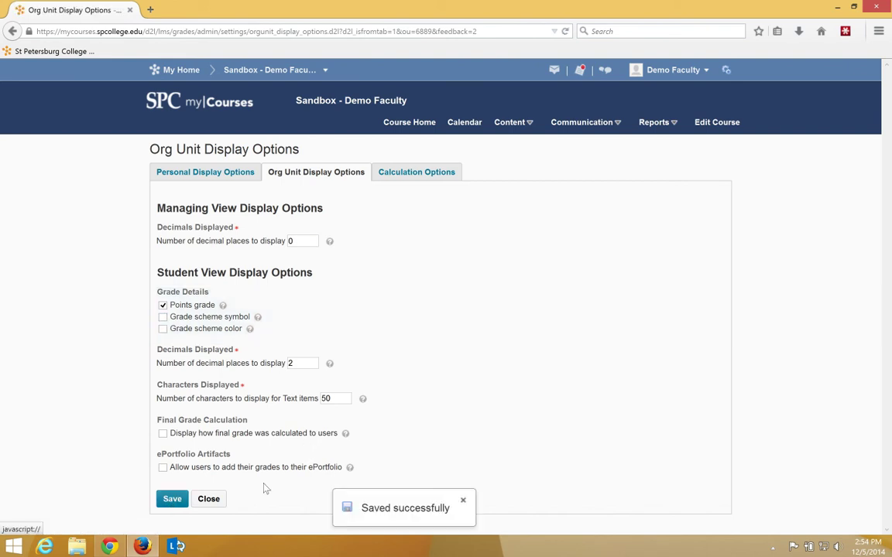
# Switch to Chrome and reload the student's Grades page to check the view without grade scheme details
pyautogui.hotkey('alt', 'Tab')
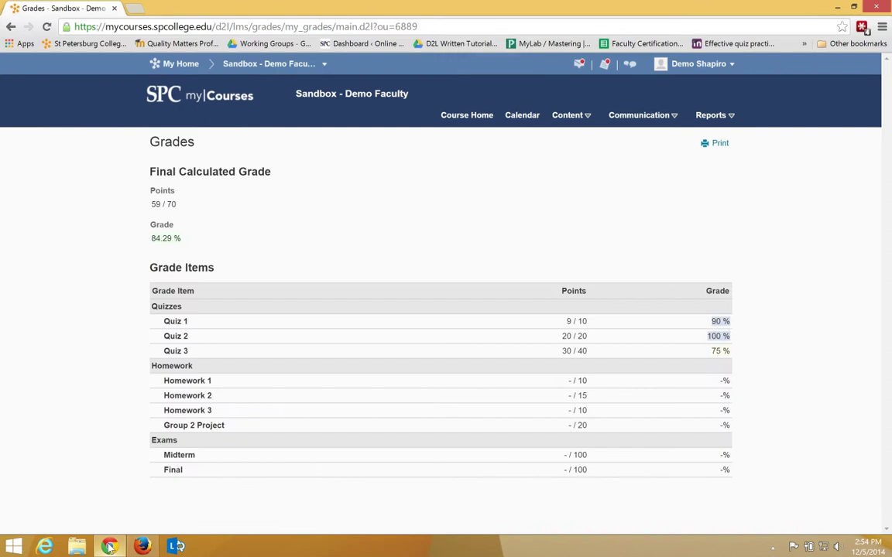
pyautogui.rightClick(472, 184)
pyautogui.click(495, 224)
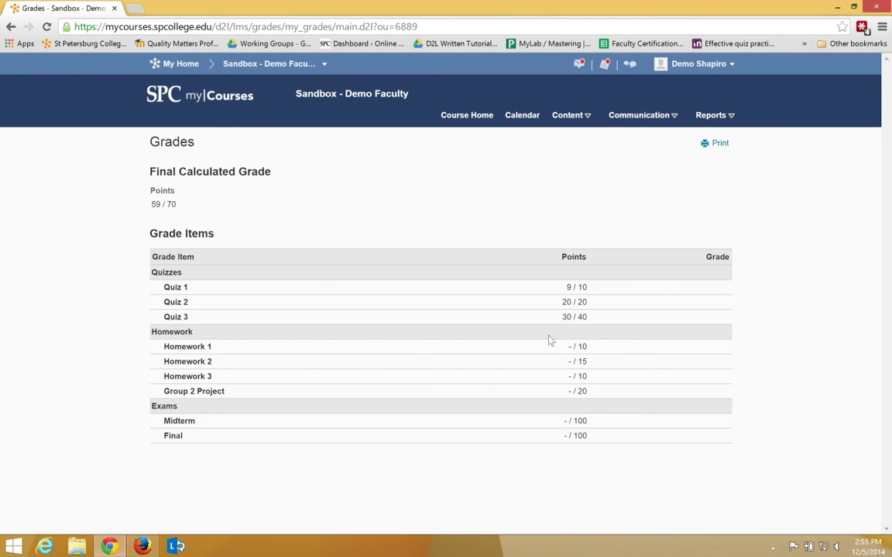
# In Firefox, re-enable Grade scheme symbol and Grade scheme color for students, save, and reload the student's Grades page in Chrome
pyautogui.click(141, 546)
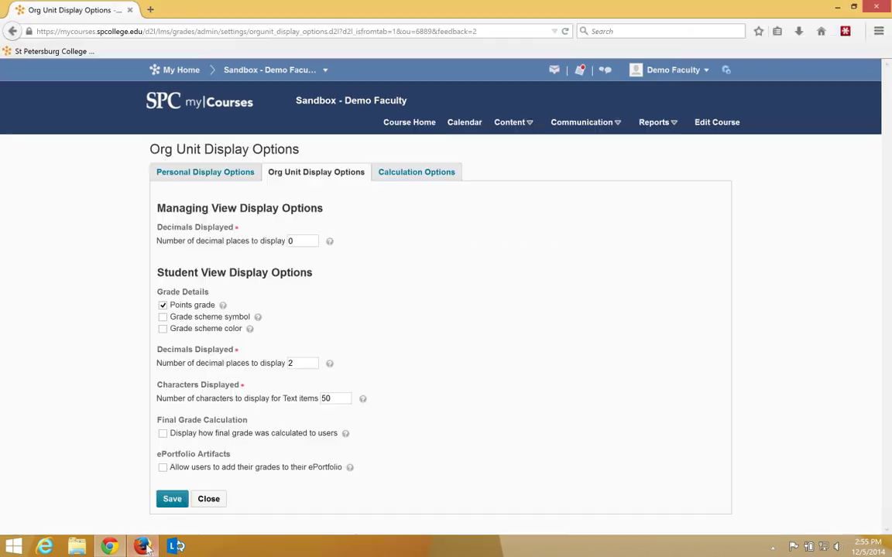
pyautogui.click(162, 317)
pyautogui.click(163, 329)
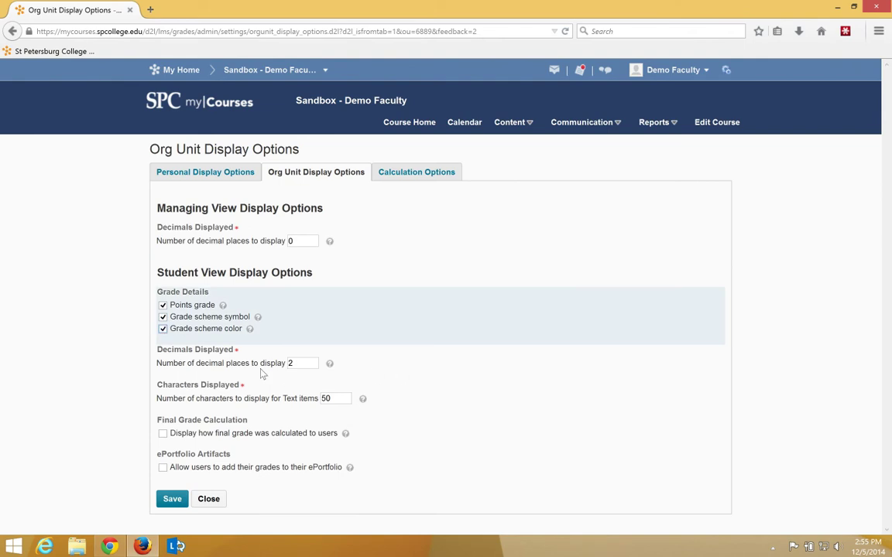
pyautogui.click(185, 526)
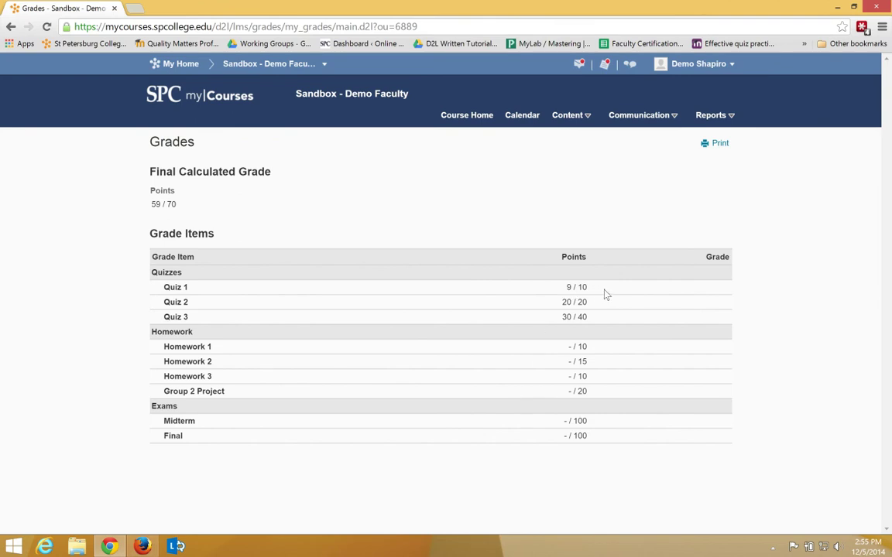
pyautogui.rightClick(358, 178)
pyautogui.click(387, 209)
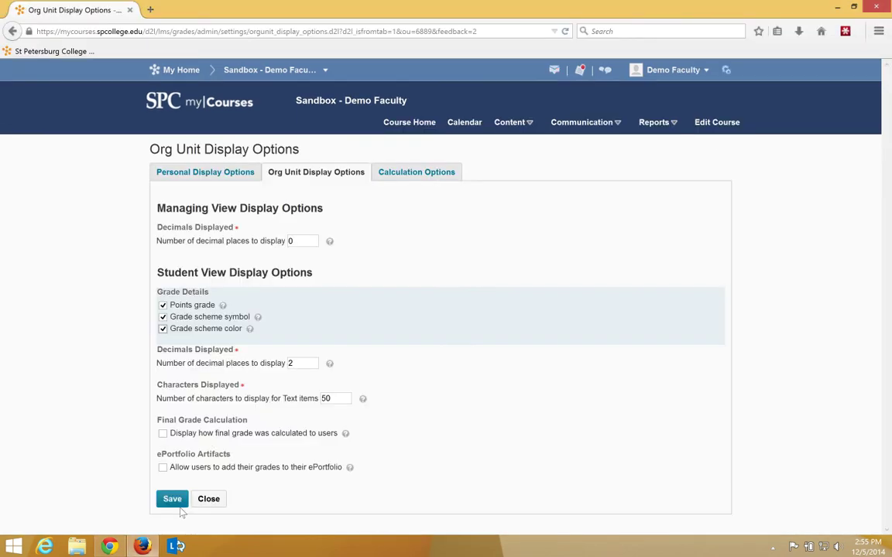
pyautogui.click(176, 503)
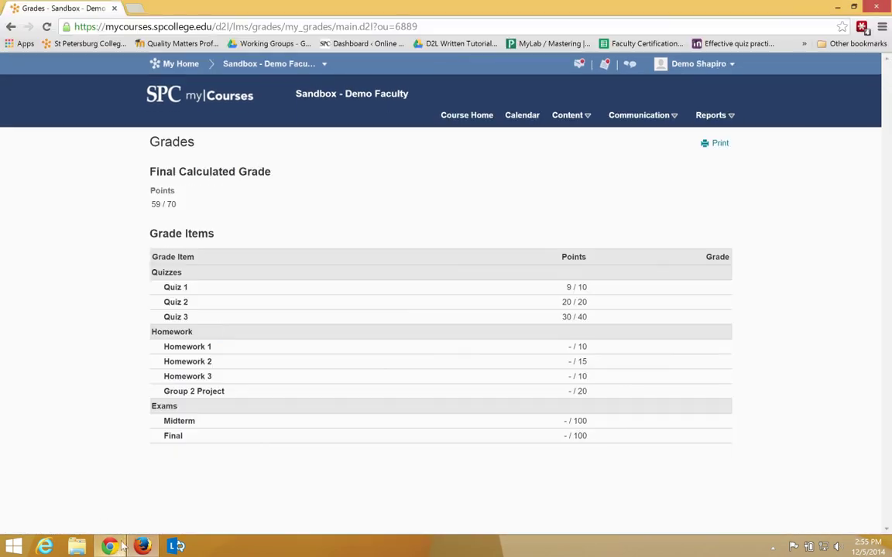
pyautogui.rightClick(321, 219)
pyautogui.click(355, 252)
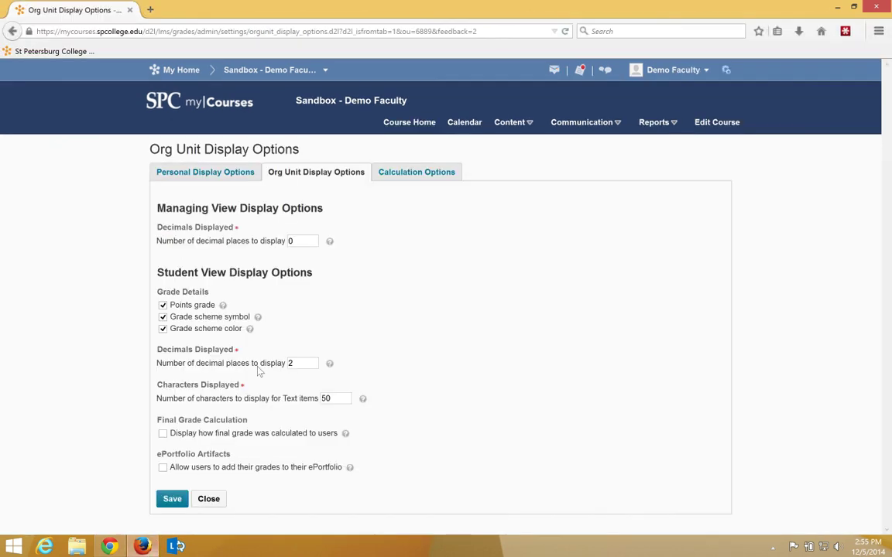
# In Firefox, set the student view's decimal places to 0, enable displaying how the final grade was calculated, and save
pyautogui.doubleClick(291, 364)
pyautogui.click(414, 370)
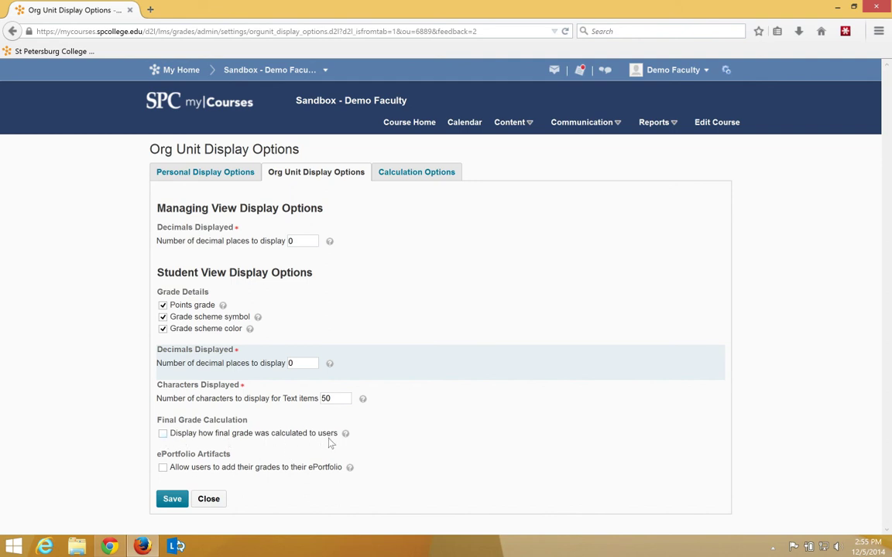
pyautogui.click(163, 434)
pyautogui.click(172, 499)
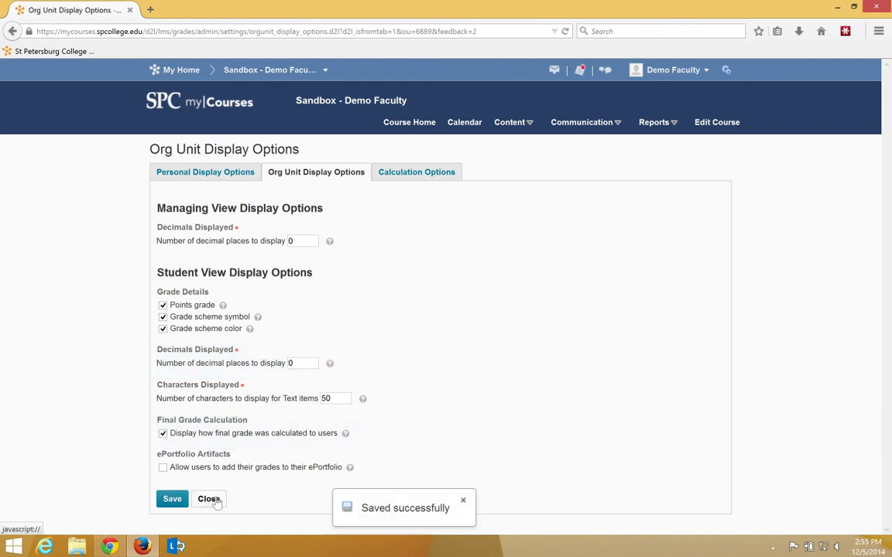
# Reload the student's Grades page in Chrome, examine the final grade calculation, and return to the display options in Firefox
pyautogui.click(108, 548)
pyautogui.rightClick(342, 232)
pyautogui.click(374, 270)
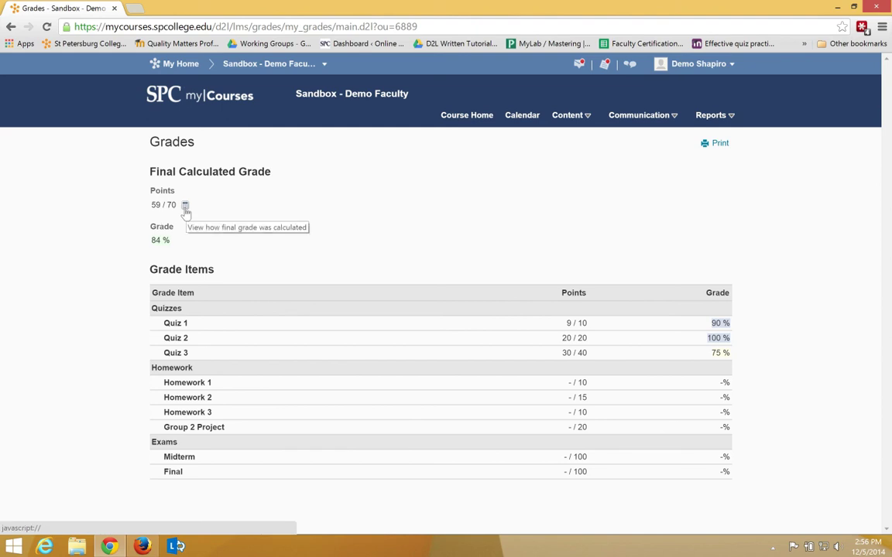
pyautogui.click(185, 206)
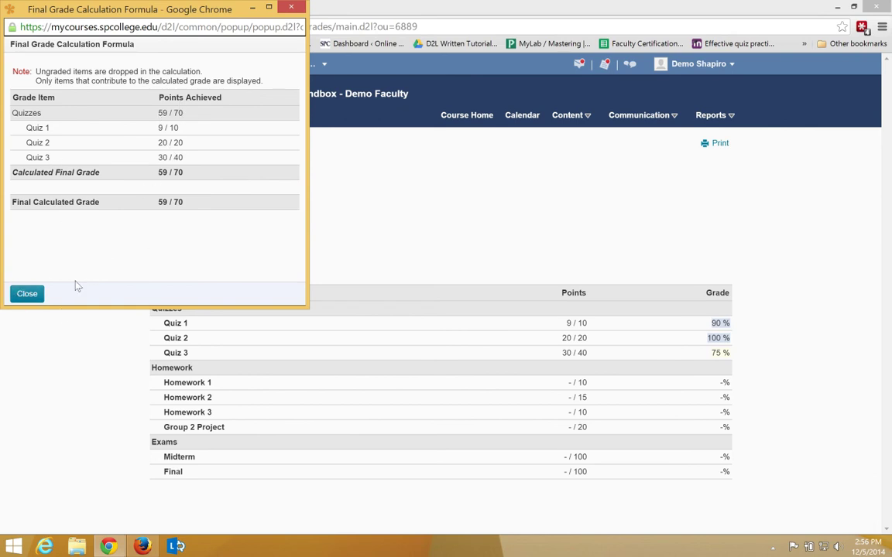
pyautogui.click(27, 294)
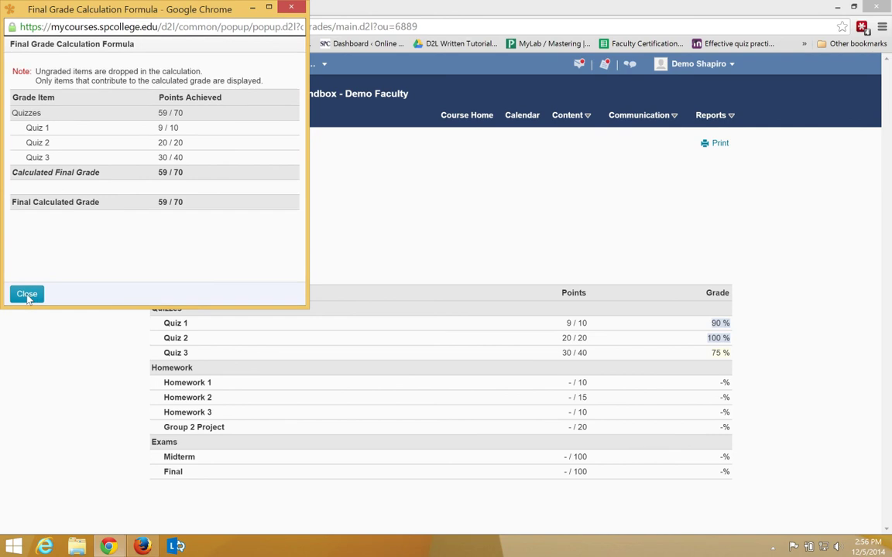
pyautogui.click(143, 547)
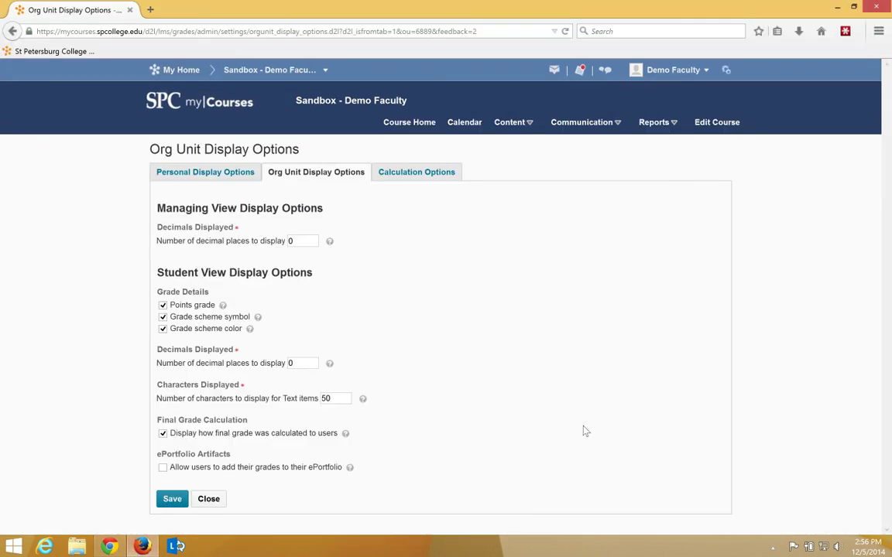